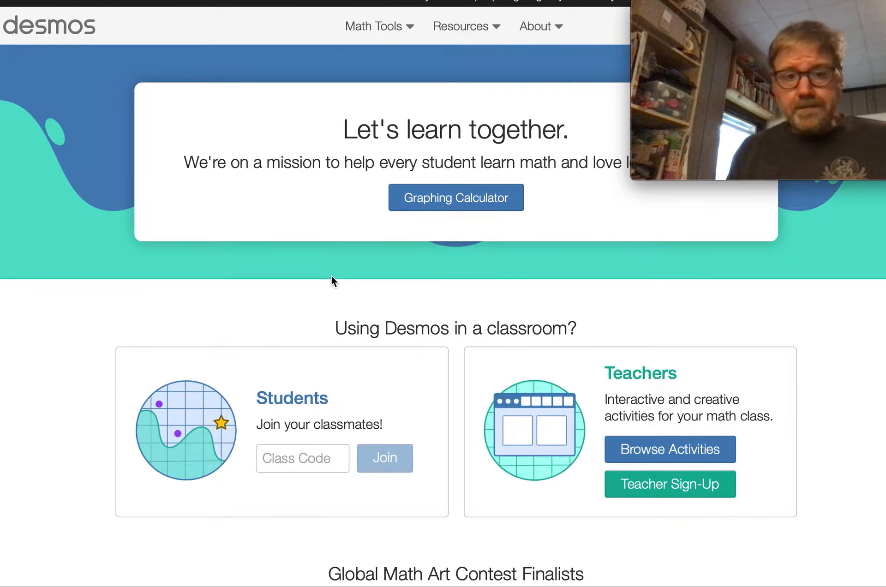
# Open the graphing calculator and graph the function f(x) = x^2
pyautogui.click(453, 204)
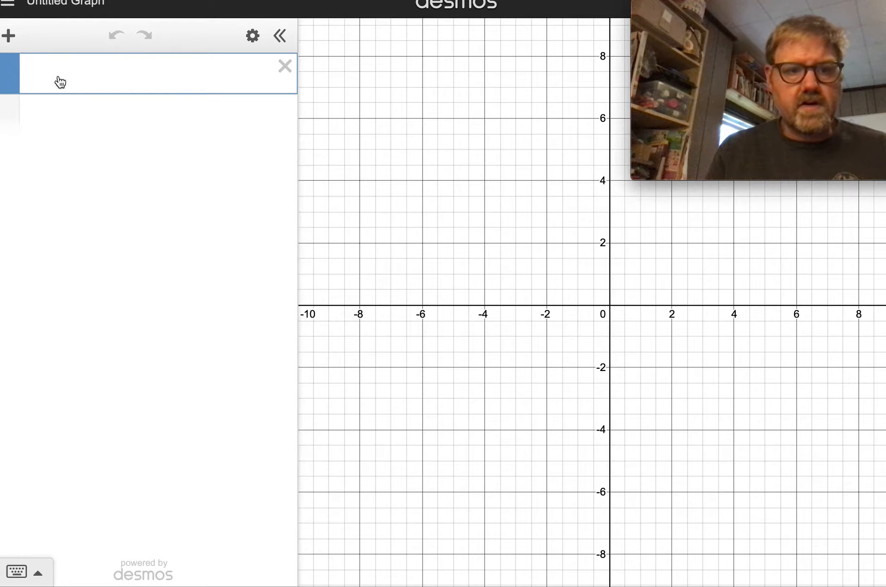
pyautogui.write('f(x)')
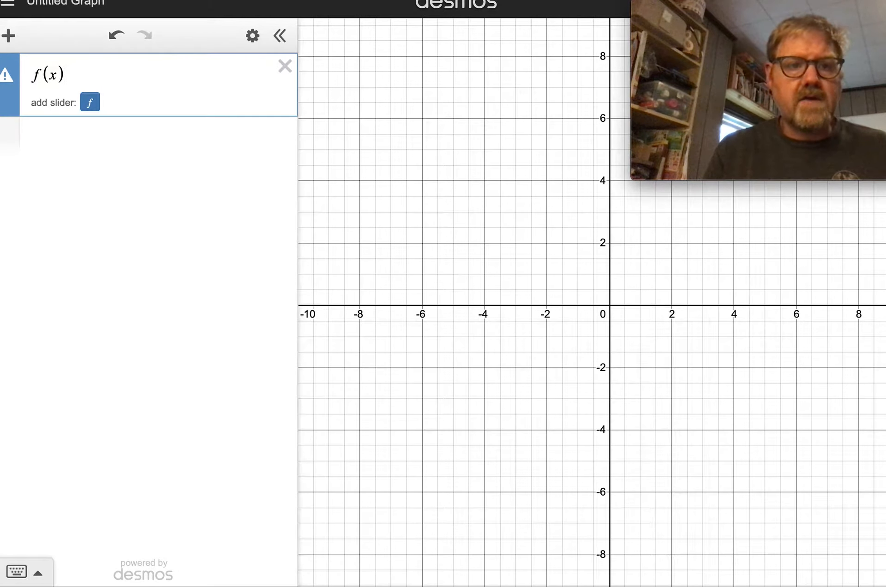
pyautogui.write('=x')
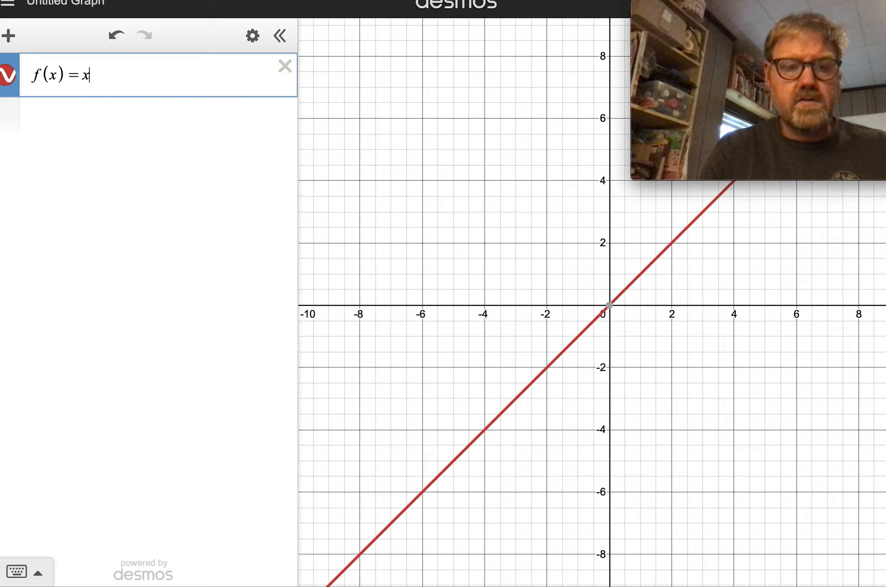
pyautogui.write('^2')
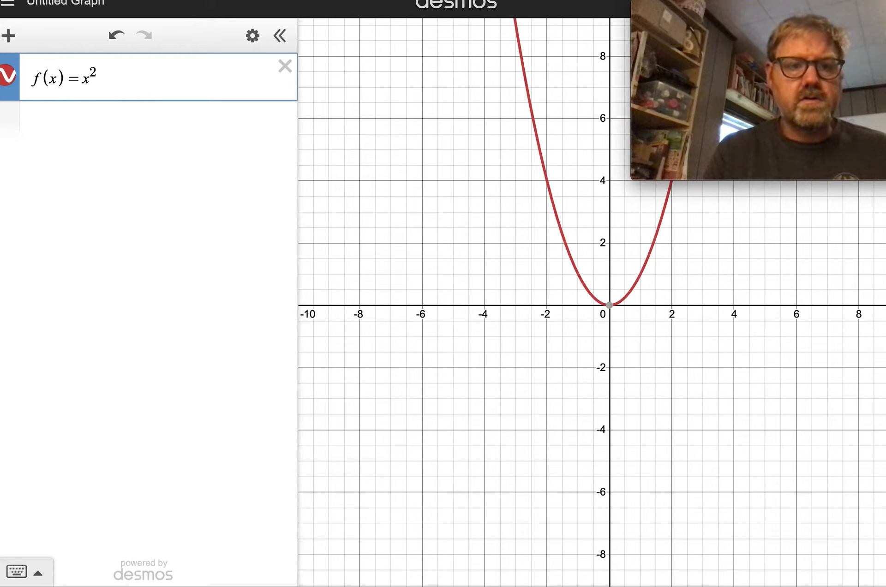
pyautogui.press('Return')
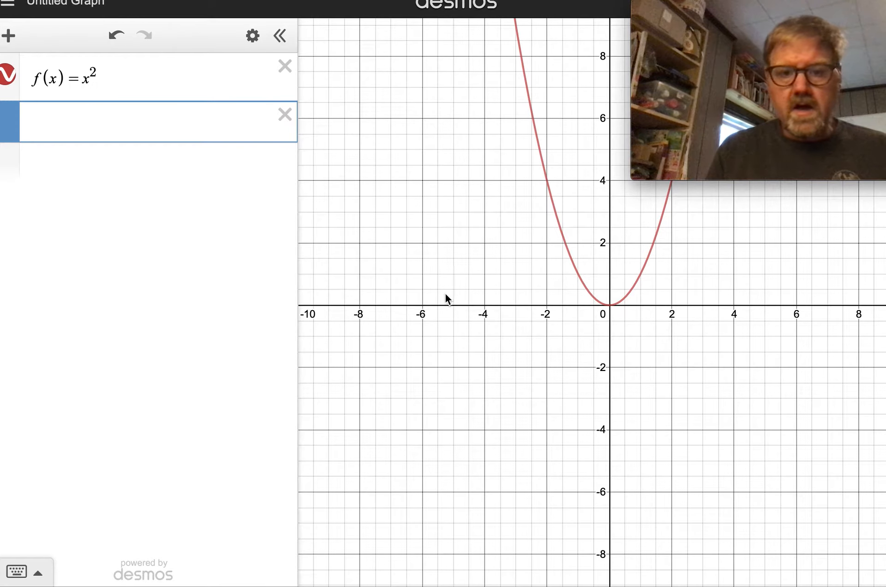
# Examine the parabola from its vertex to the point where x = 1
pyautogui.moveTo(458, 294); pyautogui.dragTo(374, 359)
pyautogui.scroll(3, 457, 368)
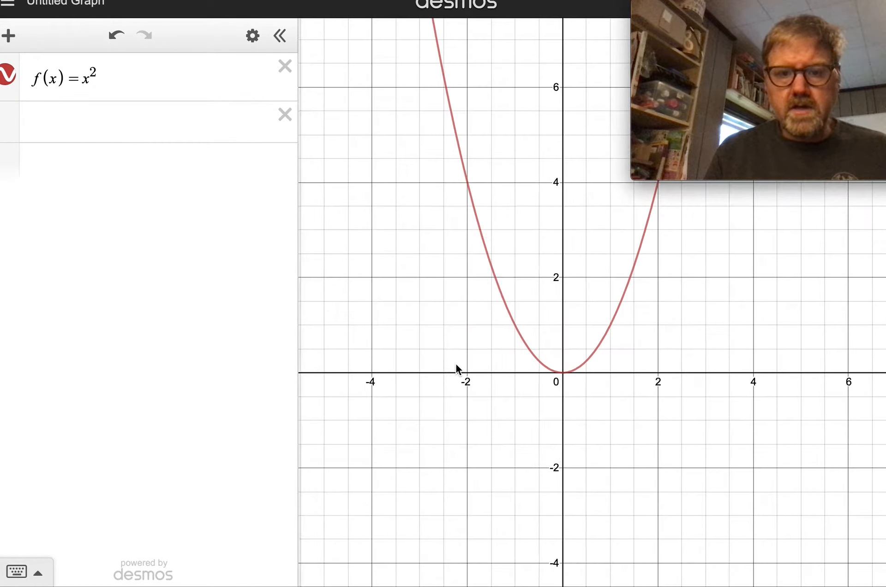
pyautogui.moveTo(470, 345); pyautogui.dragTo(405, 367)
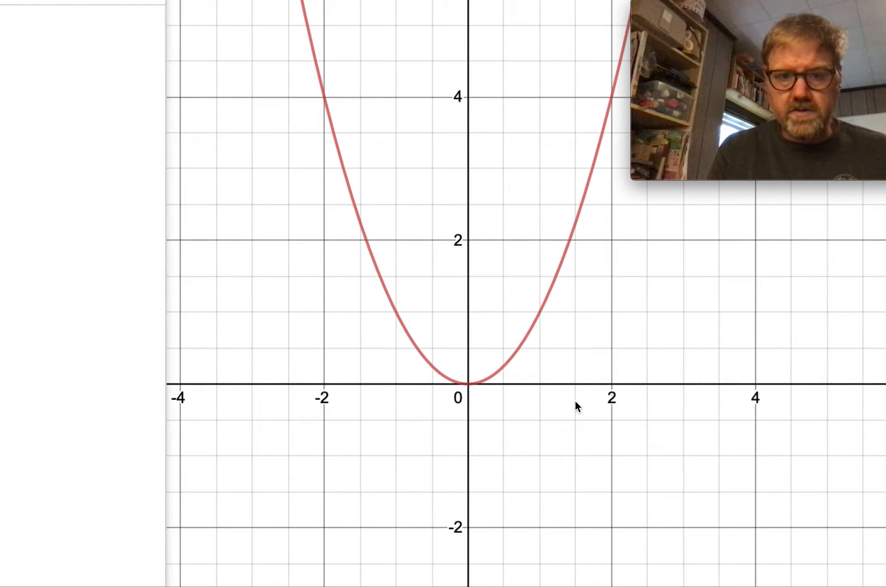
pyautogui.moveTo(575, 400); pyautogui.dragTo(641, 476)
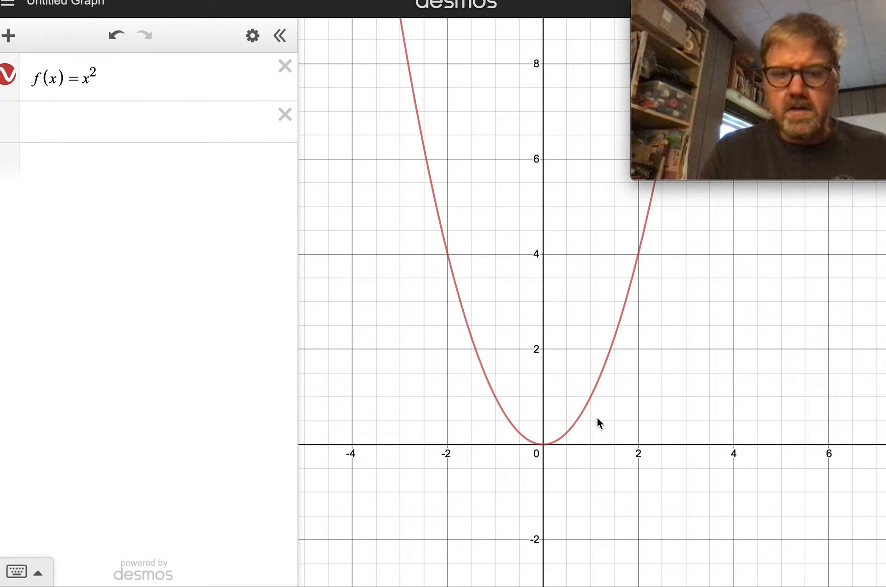
pyautogui.click(81, 119)
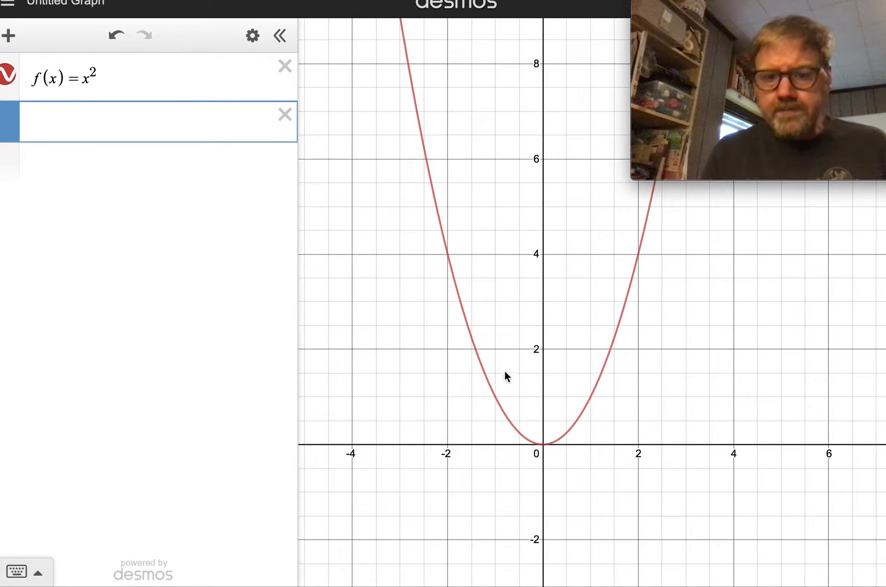
pyautogui.click(574, 426)
pyautogui.scroll(-3, 574, 425)
pyautogui.scroll(5, 574, 425)
pyautogui.scroll(2, 573, 425)
pyautogui.scroll(-1, 574, 425)
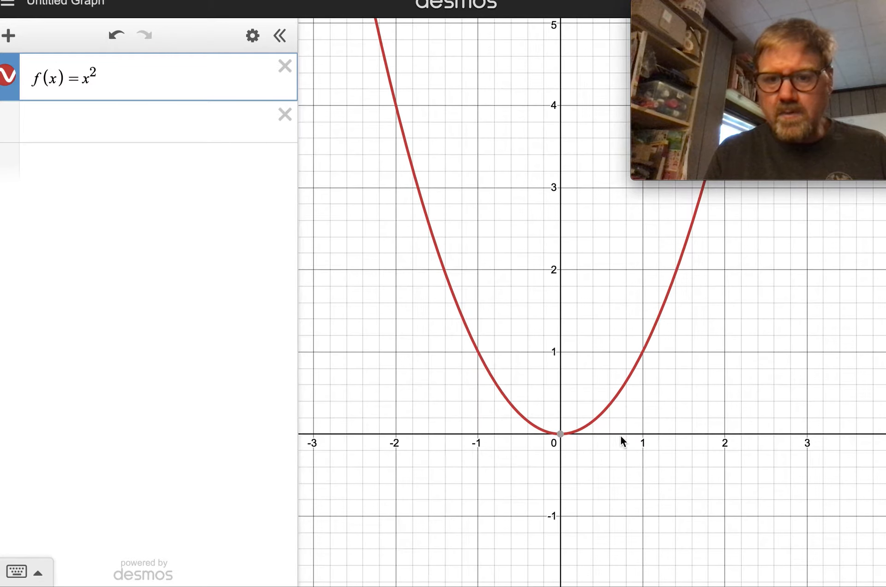
pyautogui.moveTo(653, 456); pyautogui.dragTo(575, 409)
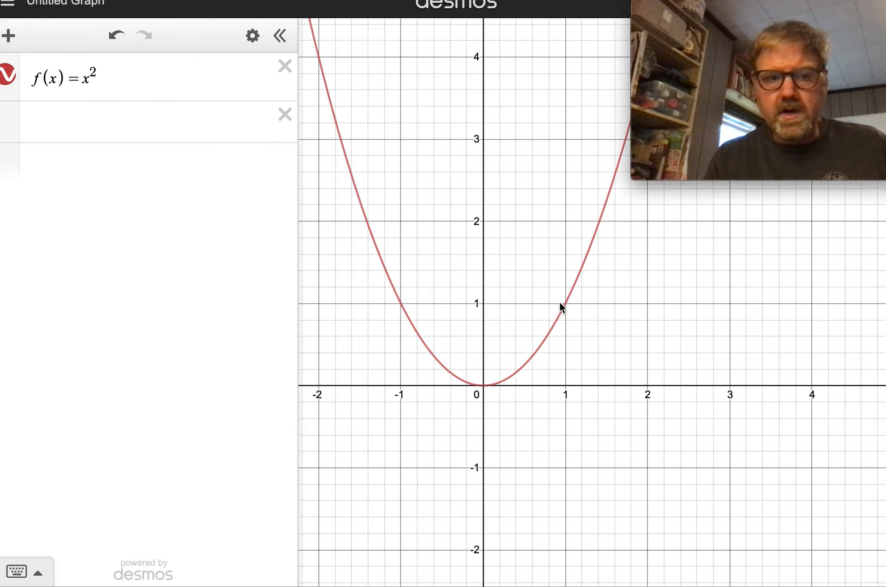
# Add a table below the function and enter 0.9 as its first x value
pyautogui.click(97, 139)
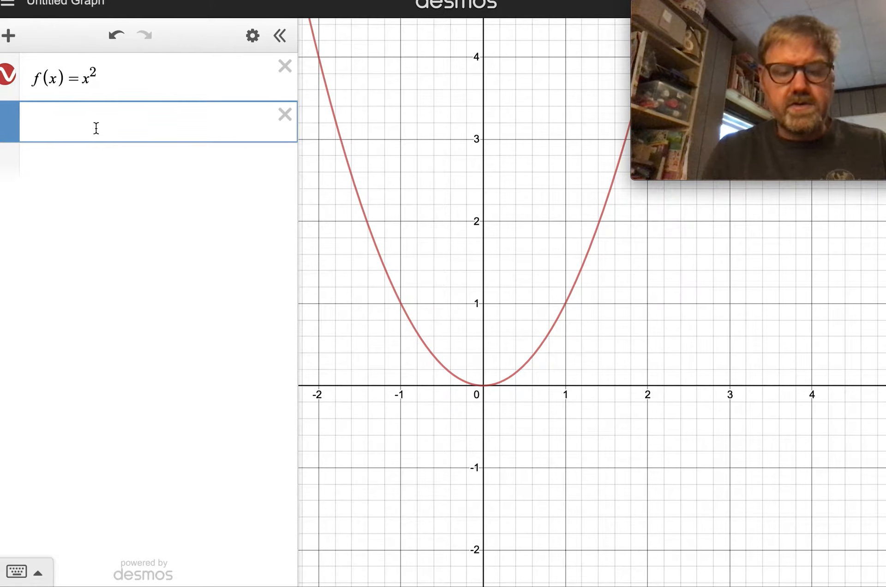
pyautogui.click(9, 37)
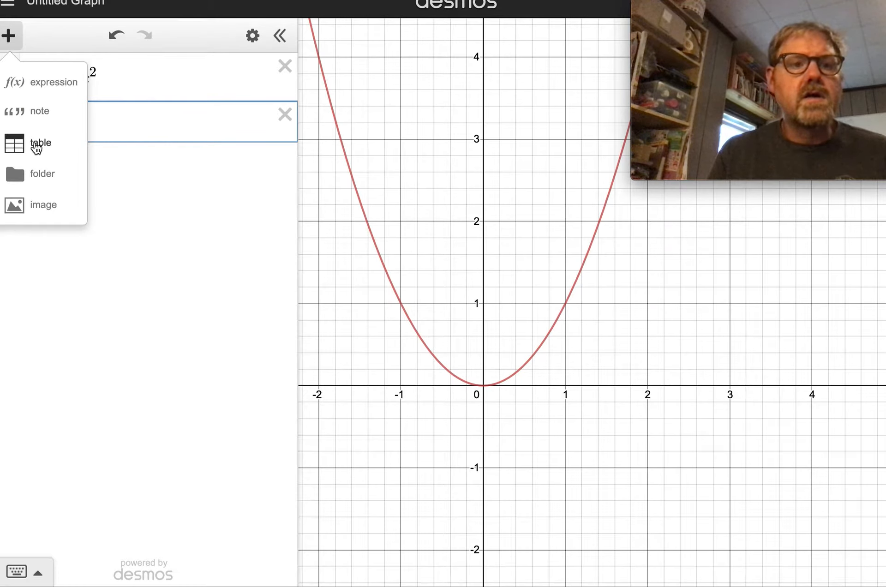
pyautogui.click(35, 145)
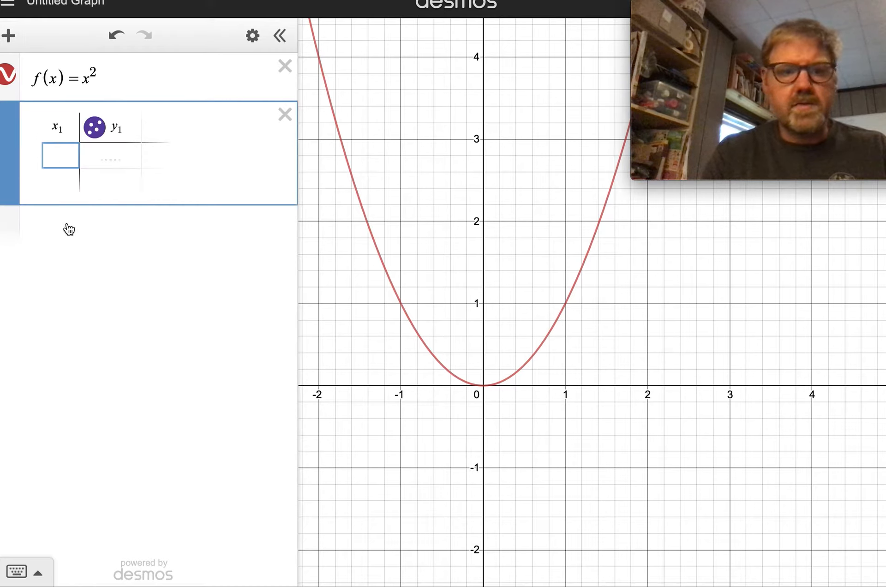
pyautogui.write('0.9')
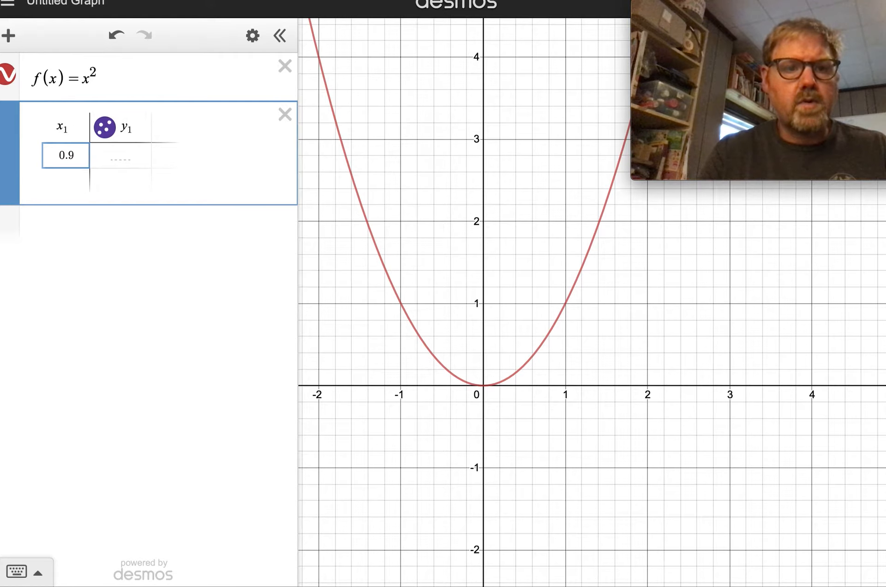
# Replace the table's second column heading with f(x_1) so it evaluates the function
pyautogui.click(134, 133)
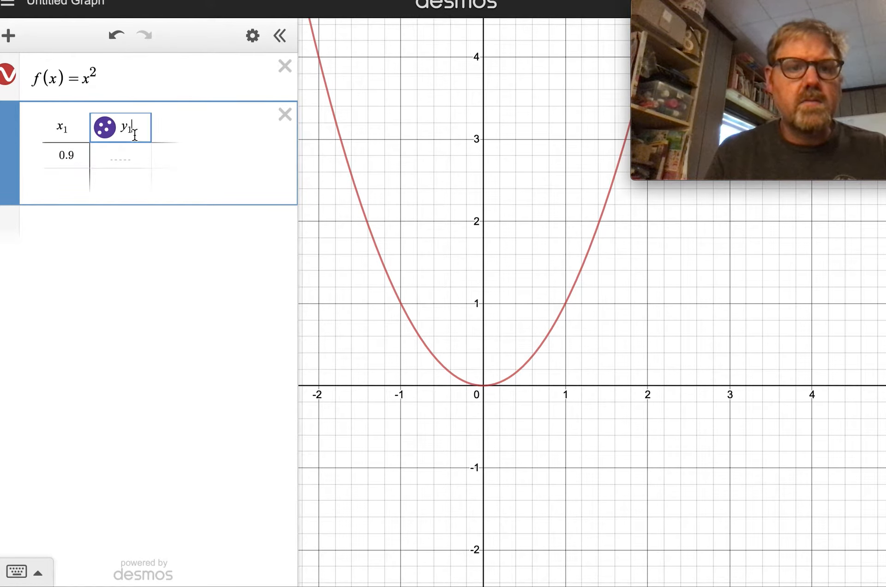
pyautogui.press('BackSpace')
pyautogui.press('BackSpace')
pyautogui.write('f(x_1')
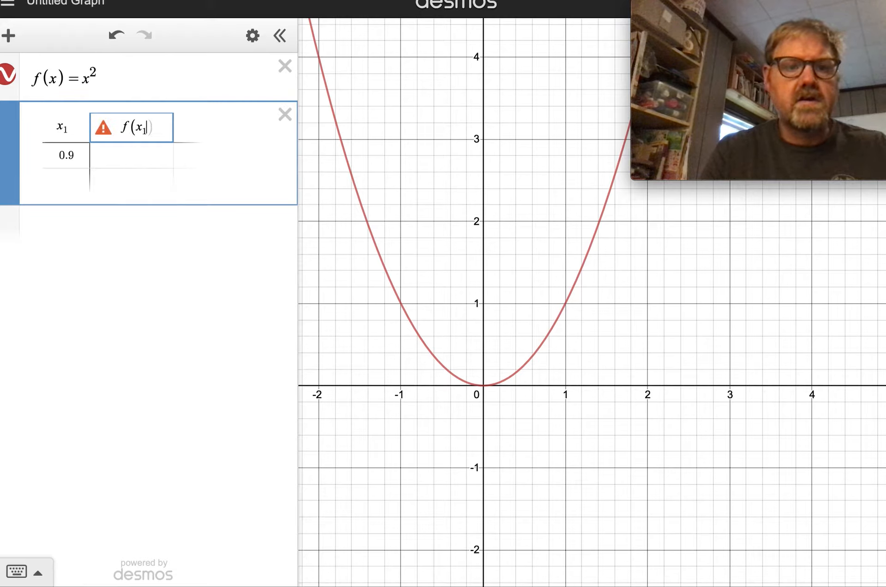
pyautogui.write(')')
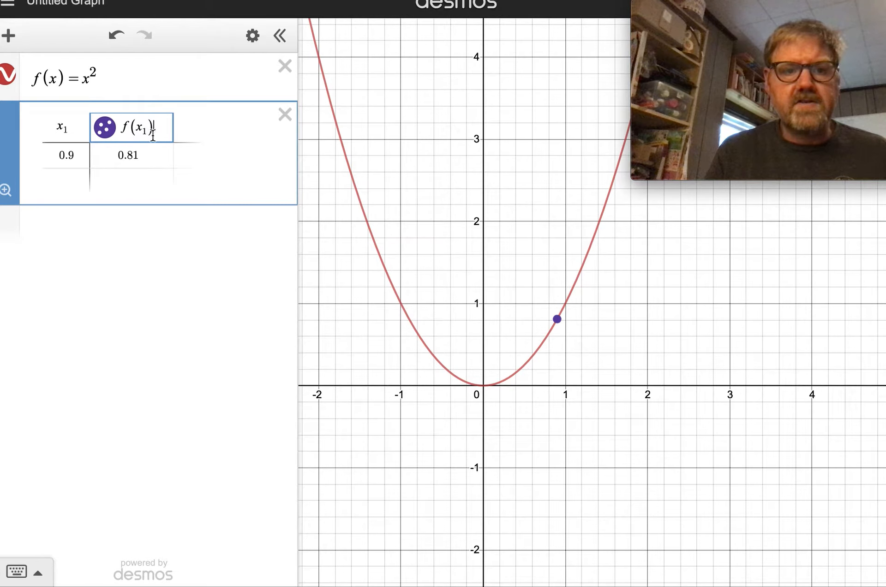
# Add the x values 0.99 and 0.999 to the table to approach 1 from below
pyautogui.click(65, 183)
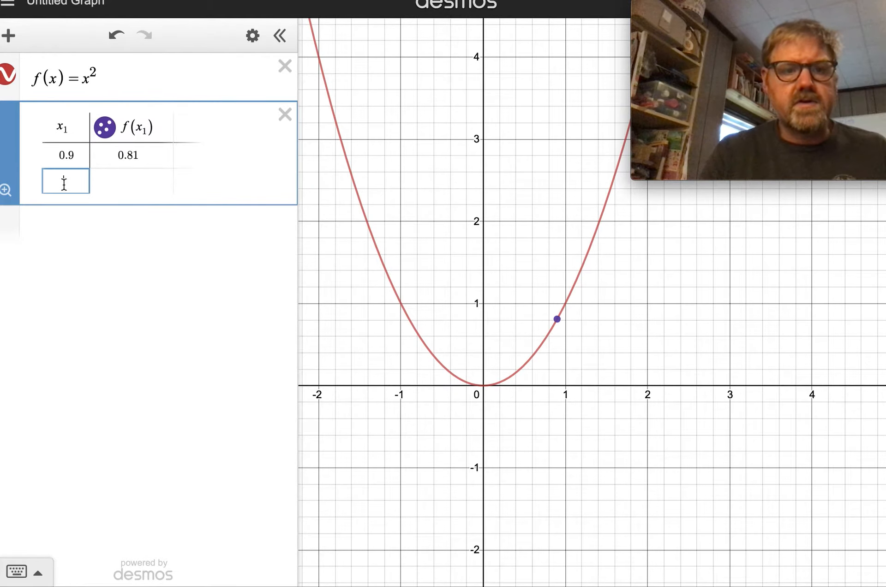
pyautogui.write('0.99')
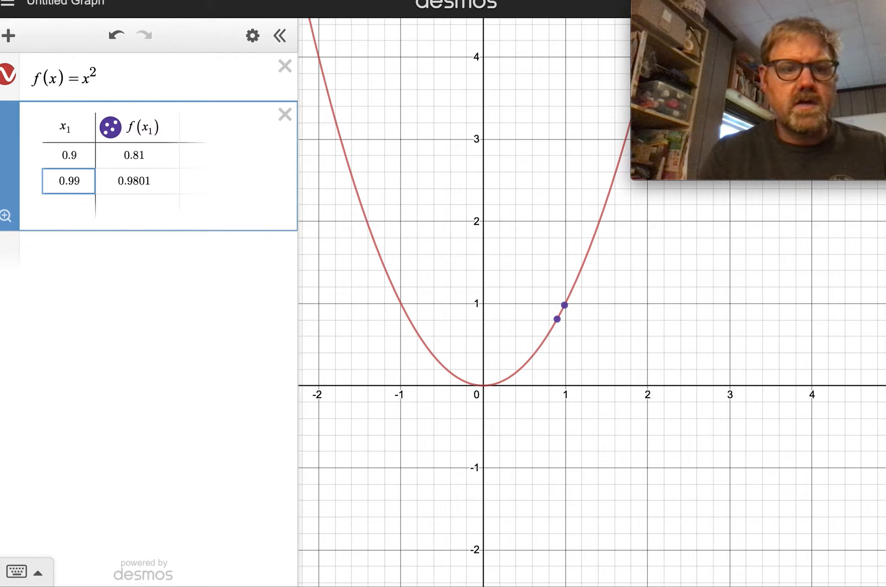
pyautogui.press('Return')
pyautogui.write('0.999')
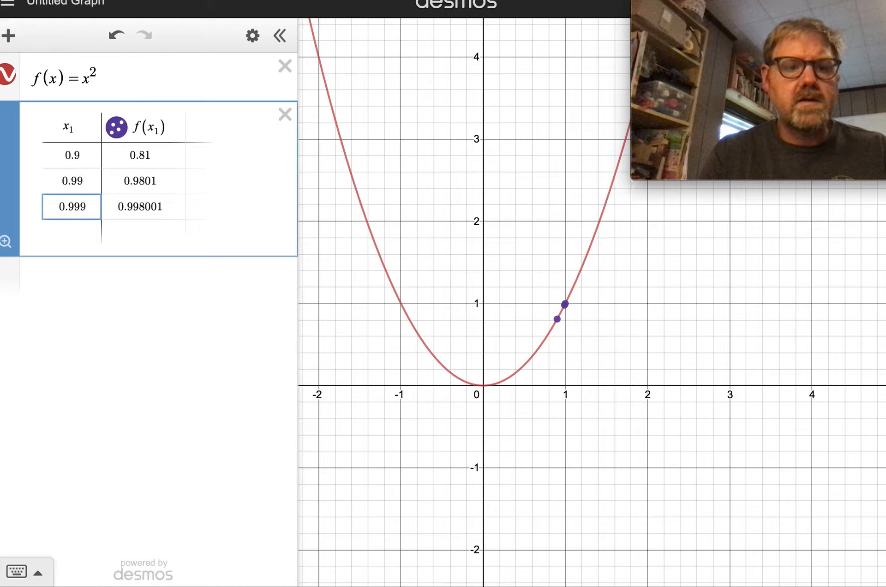
pyautogui.click(141, 207)
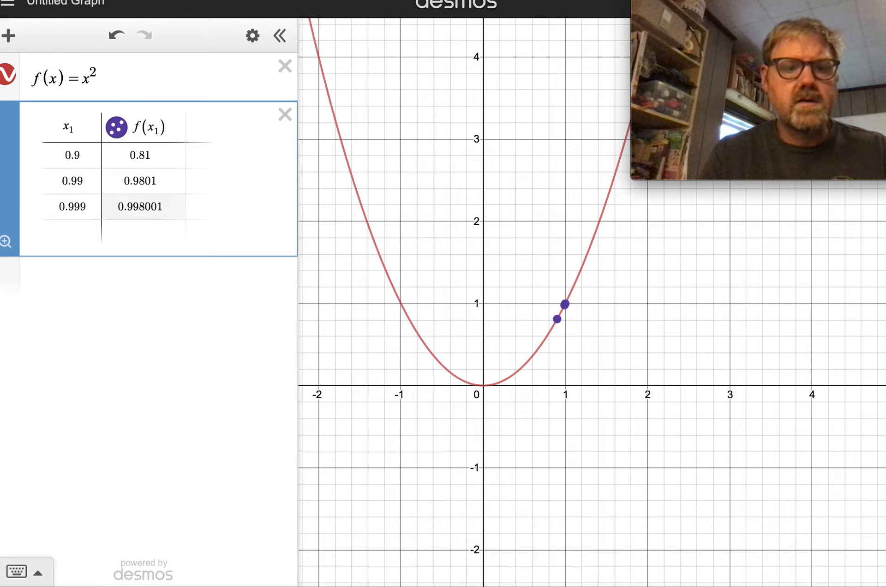
# Extend the table with the x values 1, 1.001, 1.01 and 1.1
pyautogui.click(72, 232)
pyautogui.write('1')
pyautogui.press('Return')
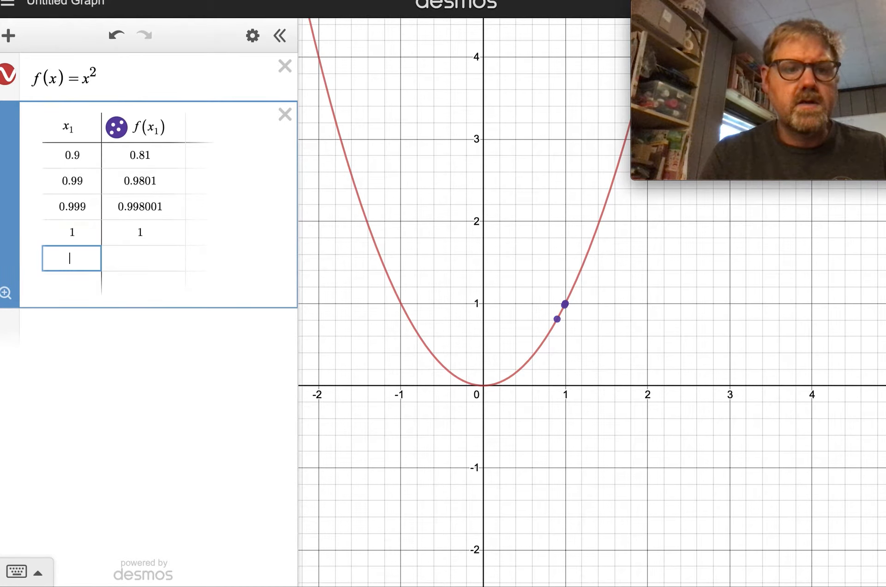
pyautogui.write('1.001')
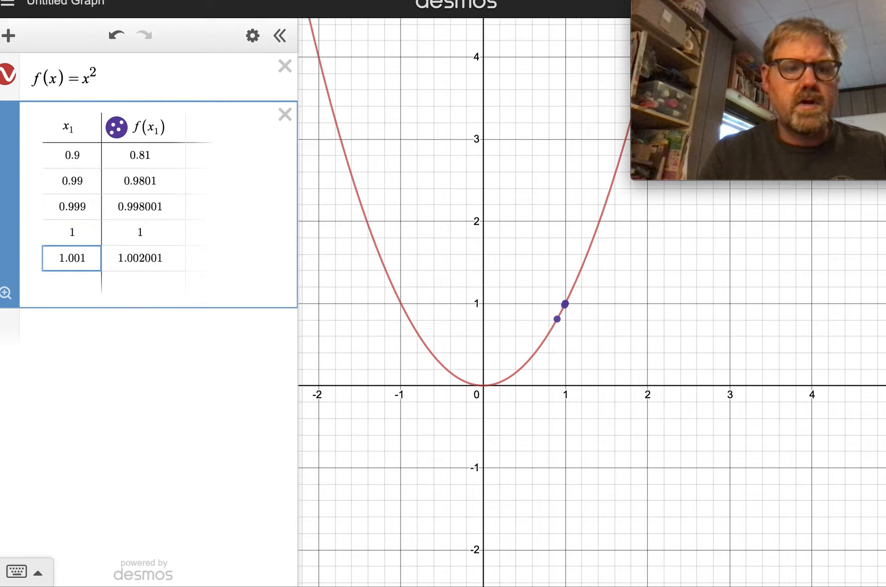
pyautogui.press('Return')
pyautogui.write('1.01')
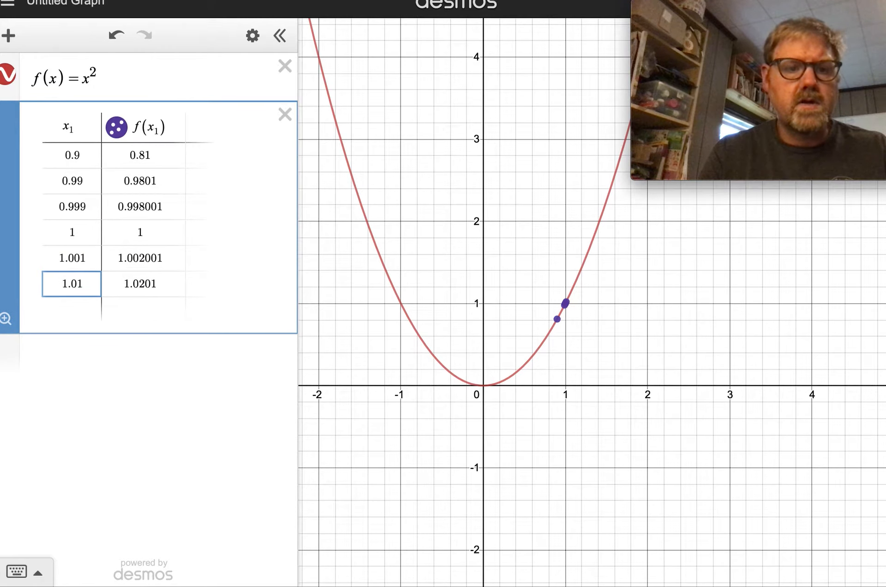
pyautogui.press('Return')
pyautogui.write('1.1')
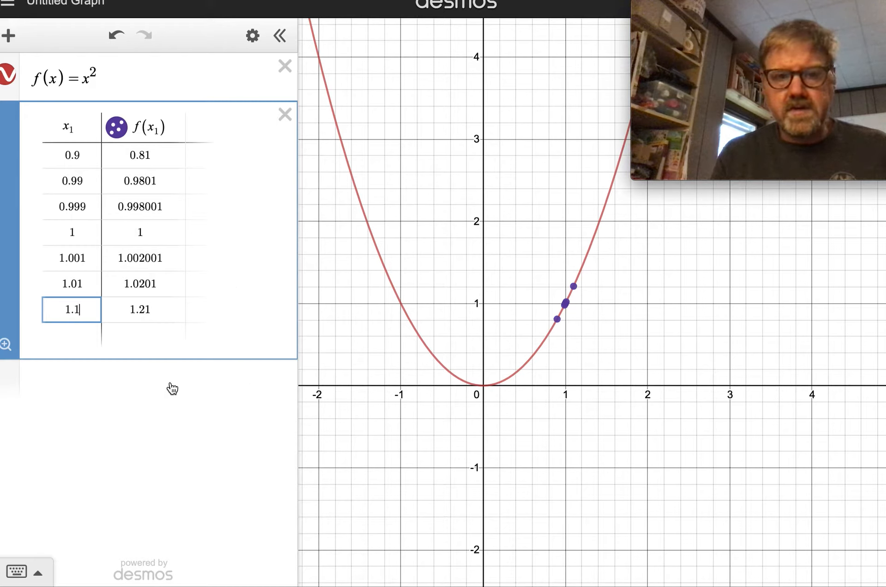
# Define g(x) = (x^2 - 4)/(x - 2) in a new expression below the table
pyautogui.click(118, 384)
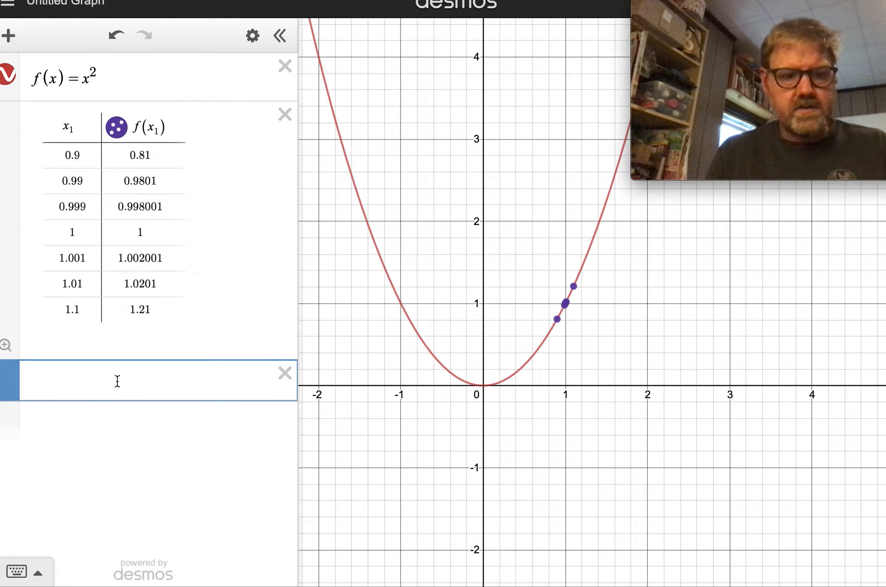
pyautogui.write('g(x)=x^2')
pyautogui.press('Right')
pyautogui.write('-4')
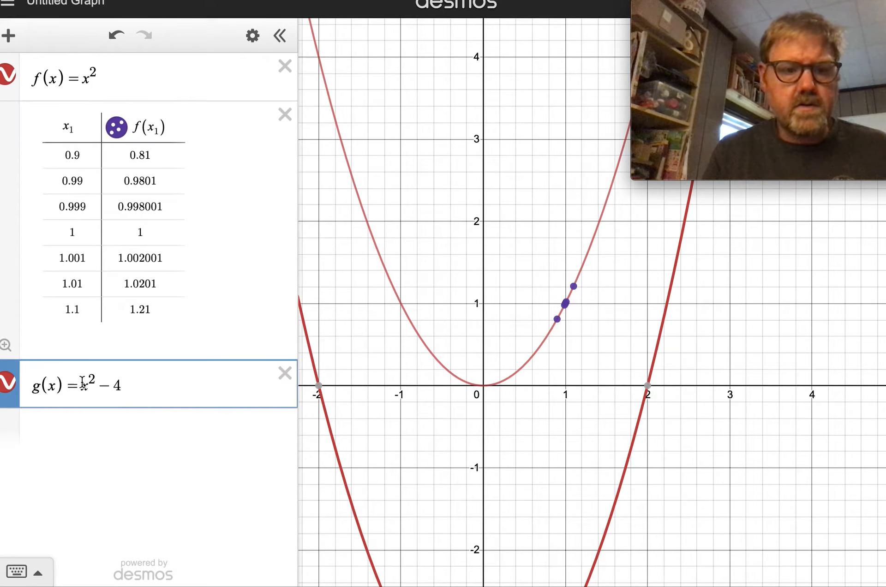
pyautogui.moveTo(81, 385); pyautogui.dragTo(127, 383)
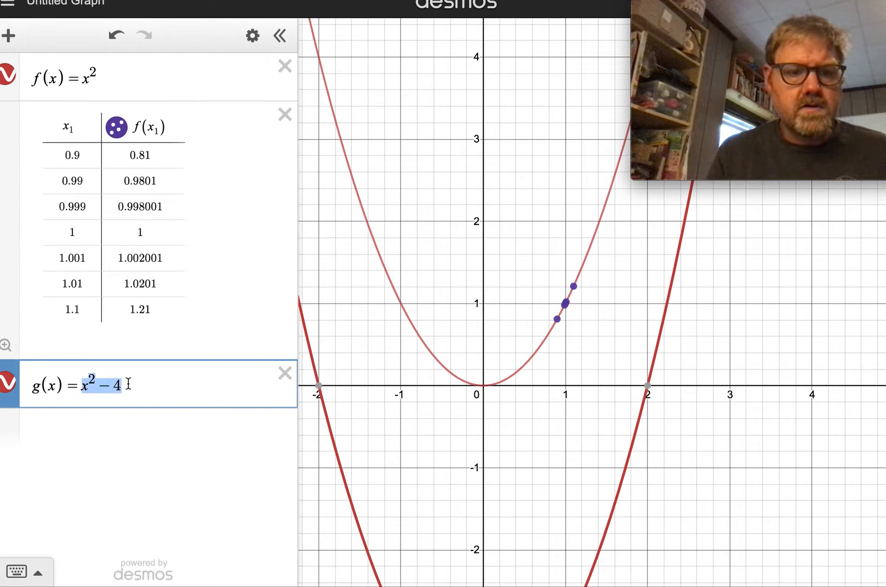
pyautogui.write('/')
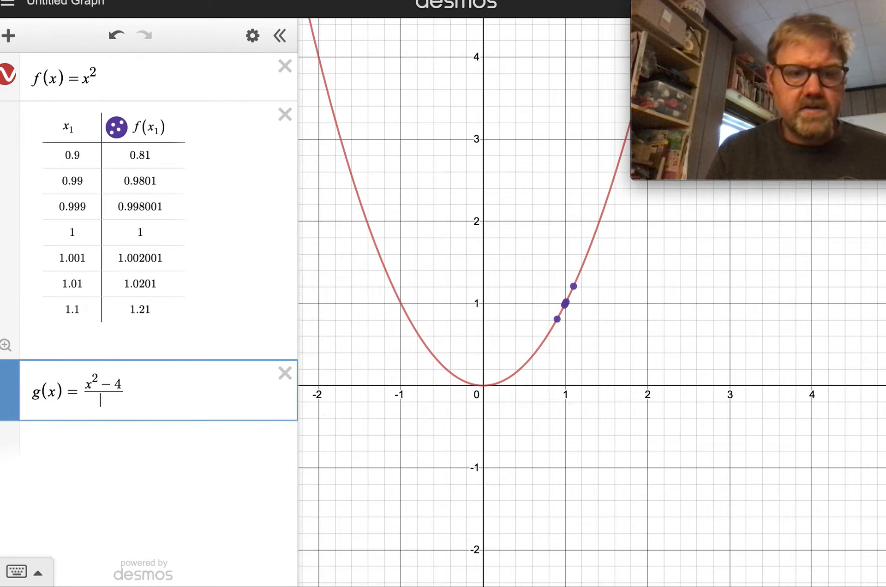
pyautogui.write('x-2')
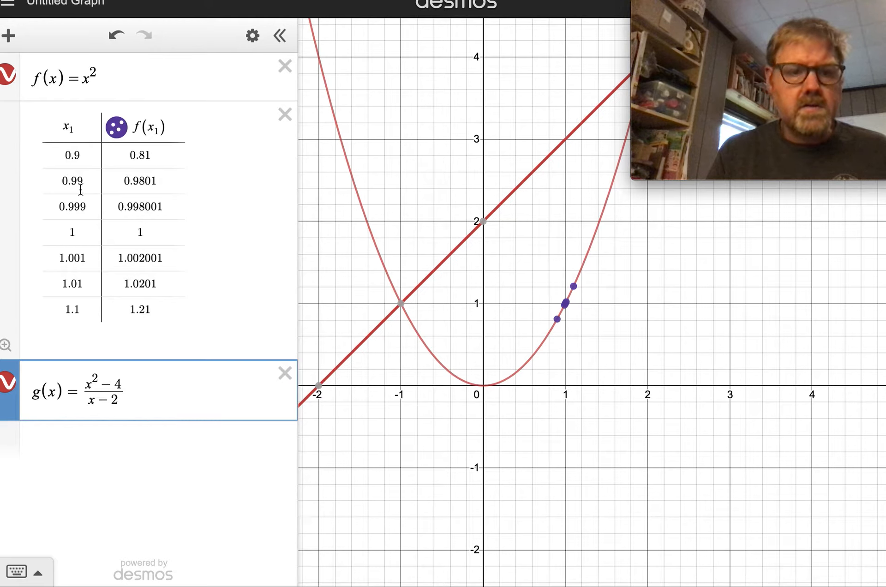
# Hide the graph of f(x) and the table's plotted points to leave only g(x) around x = 2
pyautogui.click(8, 75)
pyautogui.click(119, 133)
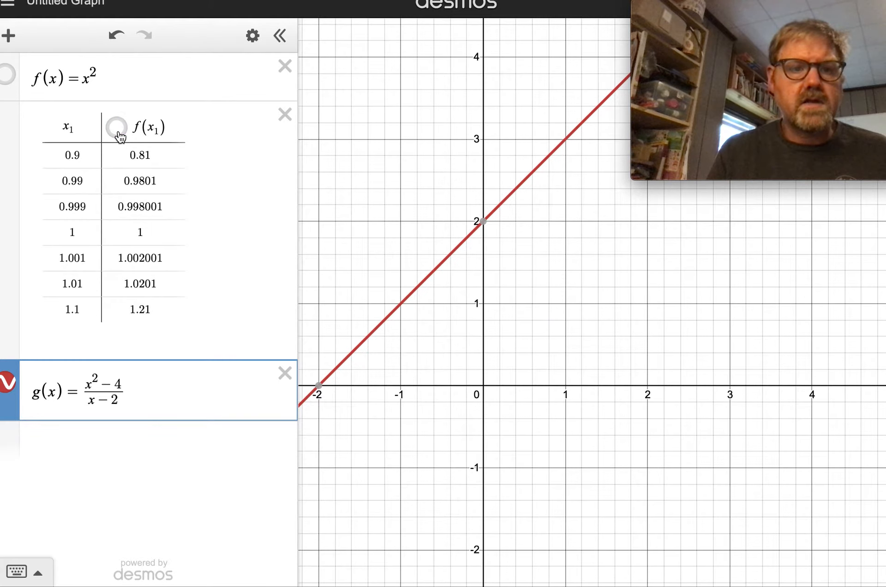
pyautogui.moveTo(557, 287); pyautogui.dragTo(492, 401)
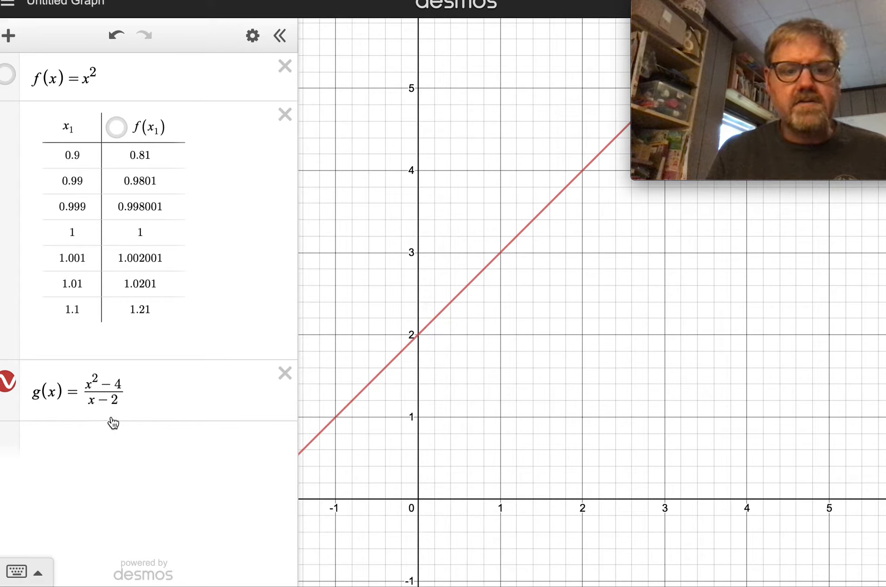
# Add a note below g(x) reading "Looking for the limit as x -> 2"
pyautogui.click(112, 432)
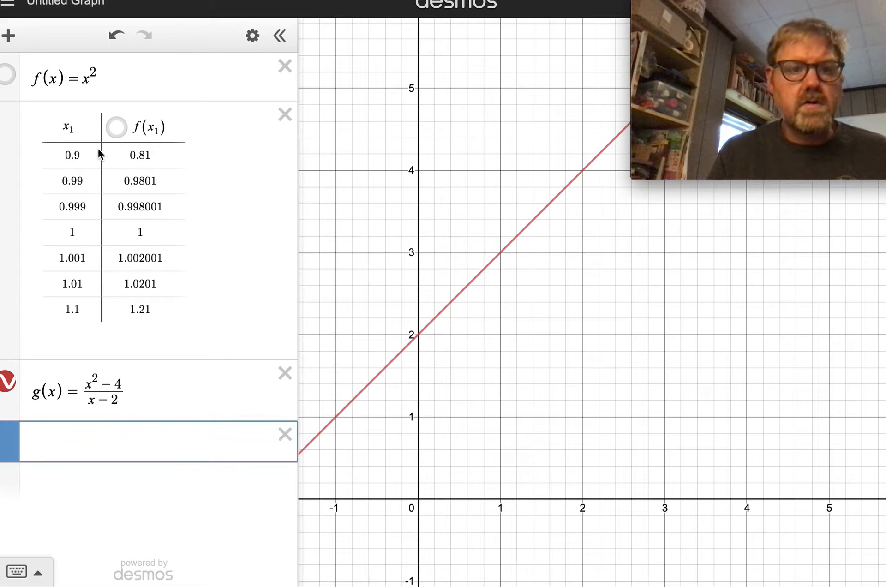
pyautogui.click(10, 39)
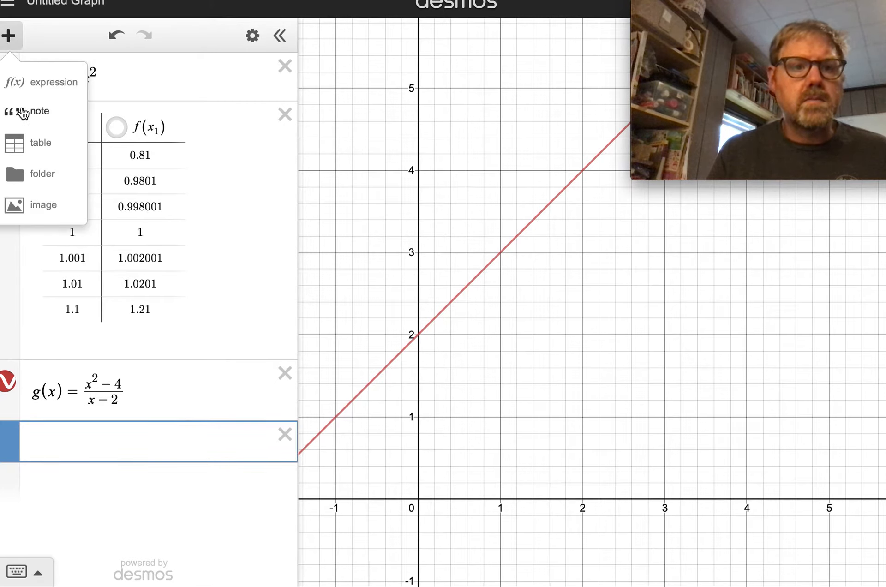
pyautogui.click(32, 111)
pyautogui.write('L')
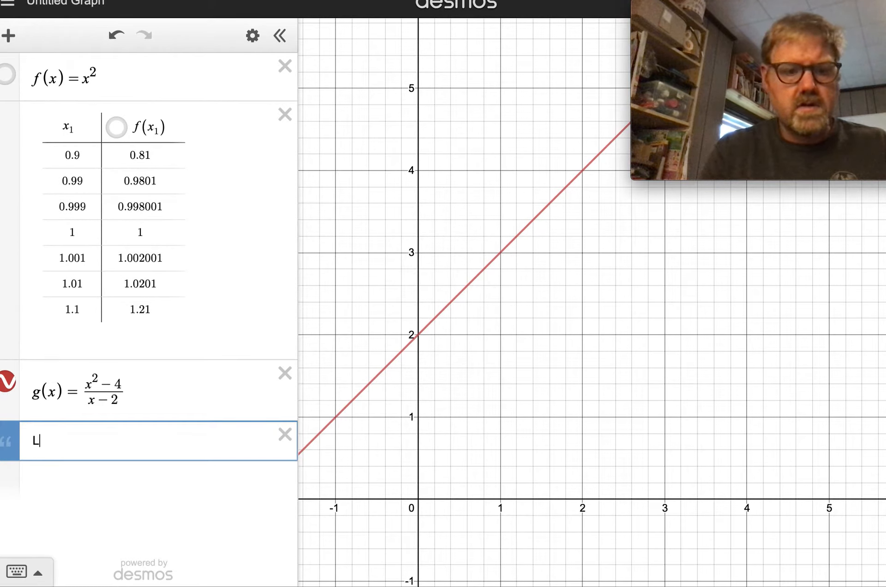
pyautogui.write('ooknt for lim')
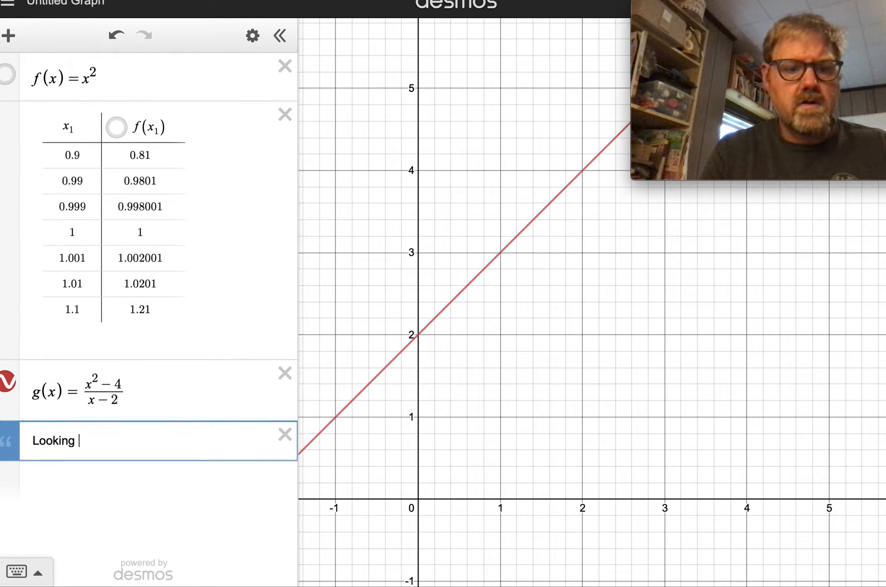
pyautogui.press('BackSpace')
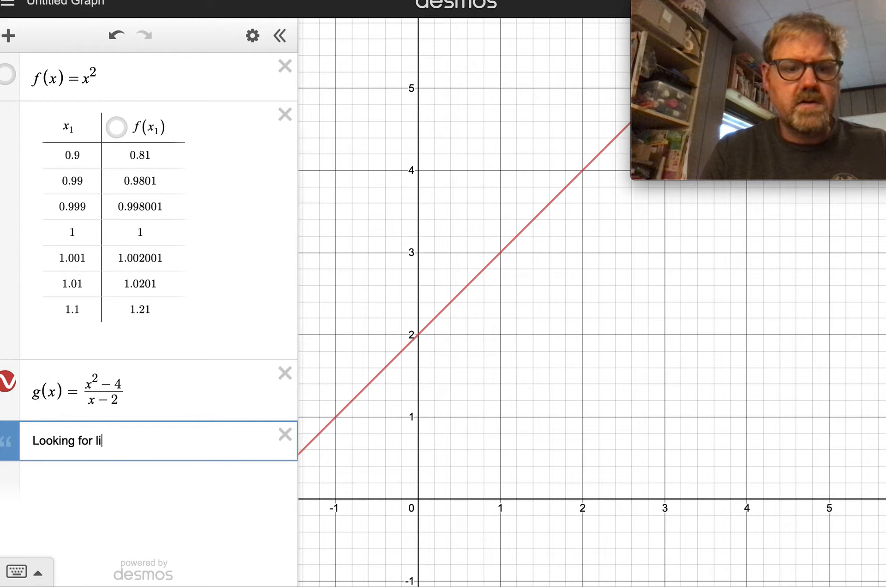
pyautogui.write('the limit as ')
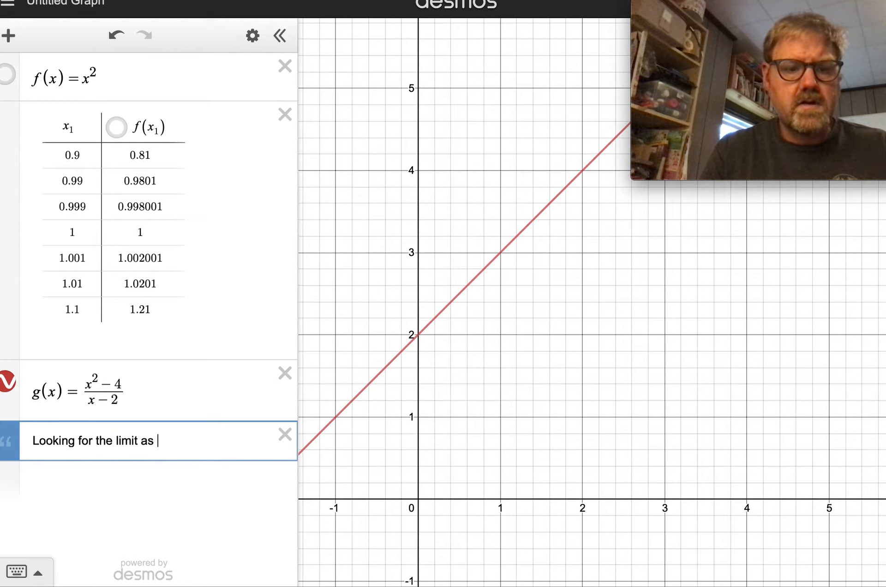
pyautogui.write('x -> 2')
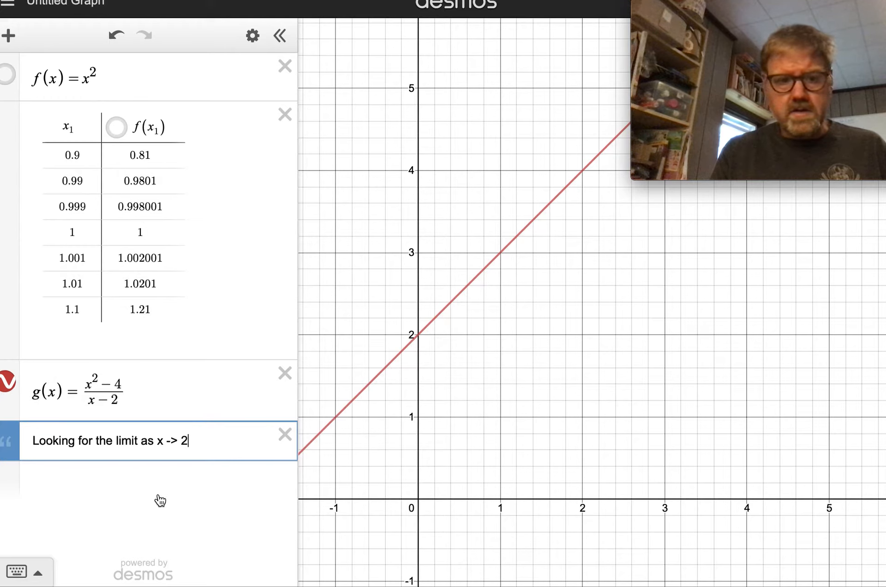
# Insert a new table below the note with the x value 1.9 and f(x_2) as its second column
pyautogui.click(114, 486)
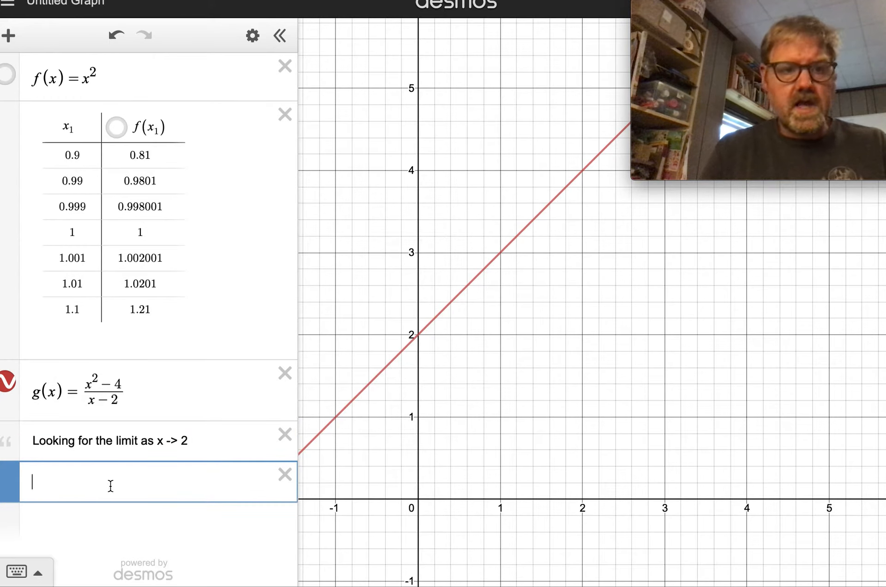
pyautogui.click(9, 36)
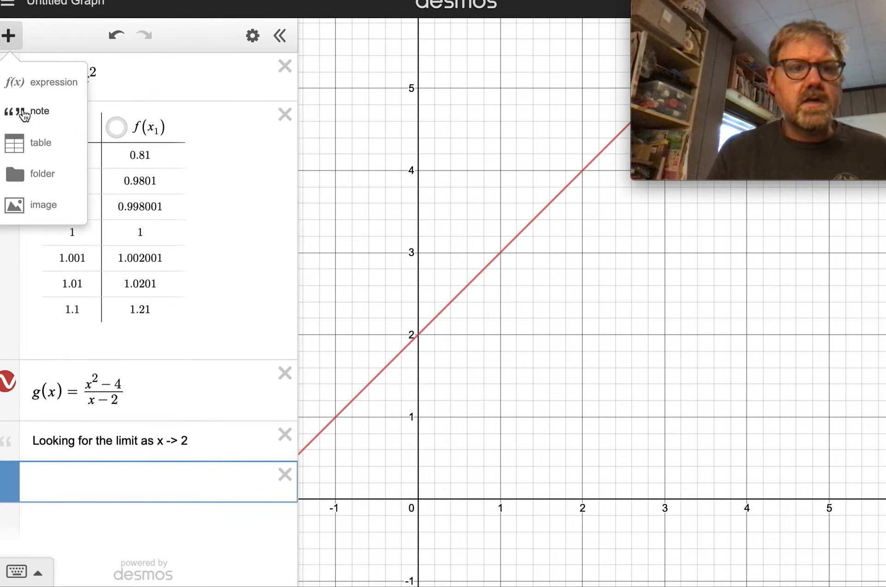
pyautogui.click(39, 143)
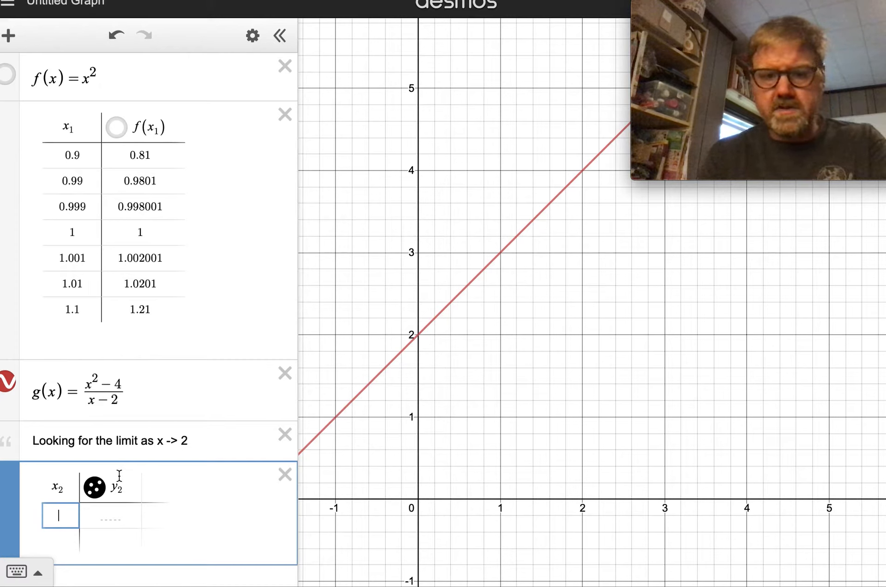
pyautogui.write('1.9')
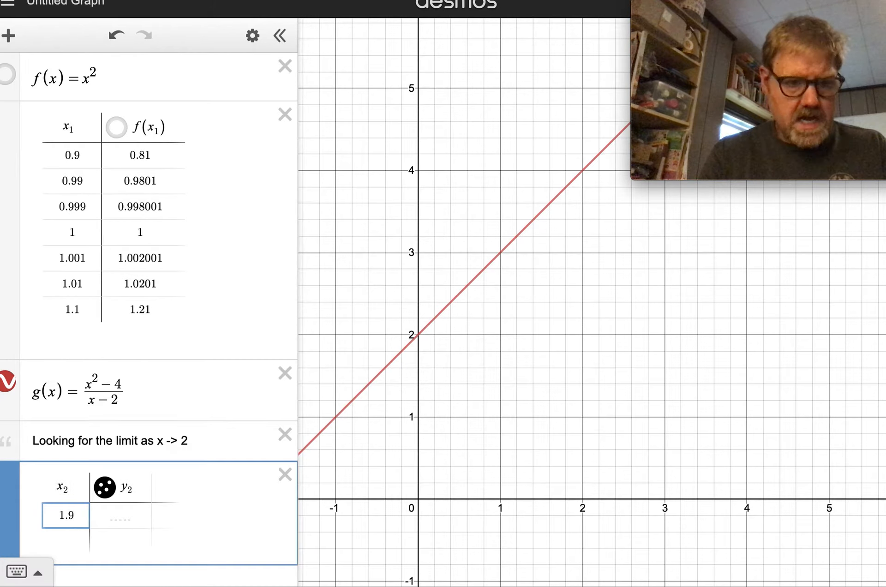
pyautogui.click(124, 486)
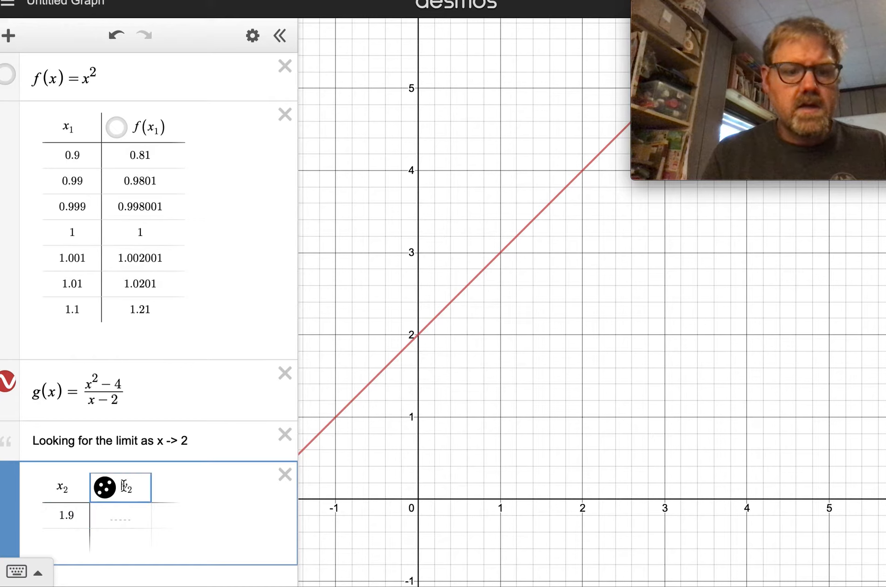
pyautogui.write('f(x')
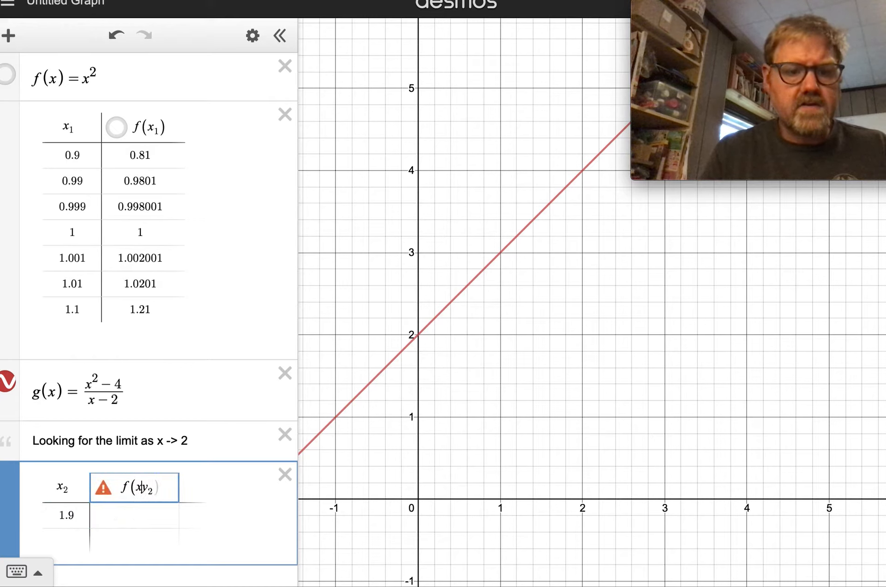
pyautogui.press('Delete')
pyautogui.write(')')
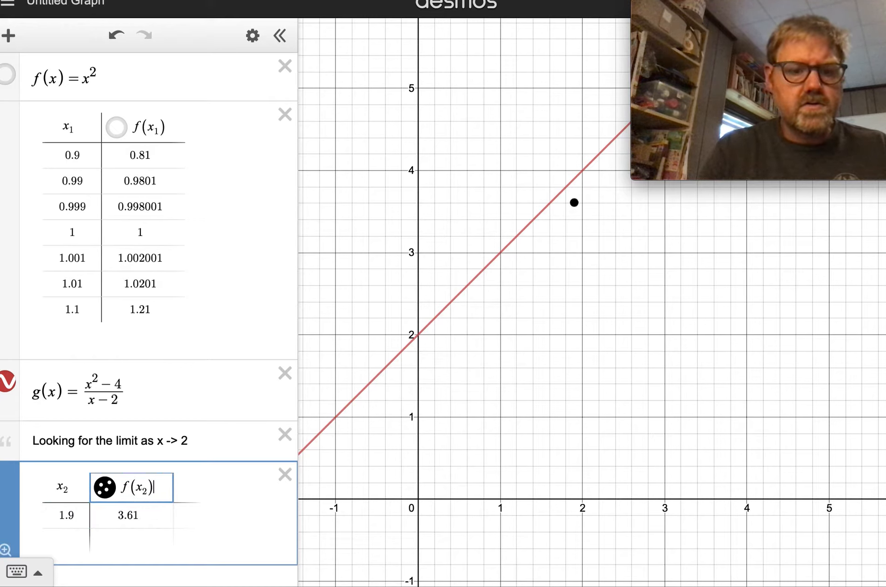
# Add the x values 1.99, 1.999 and 2 to the new table
pyautogui.press('Tab')
pyautogui.press('Tab')
pyautogui.press('Return')
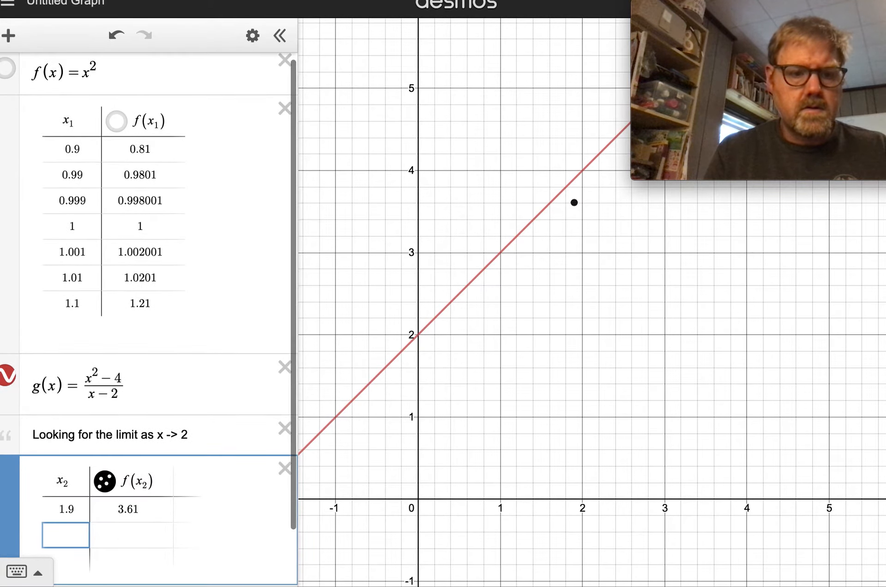
pyautogui.write('1.99')
pyautogui.press('Tab')
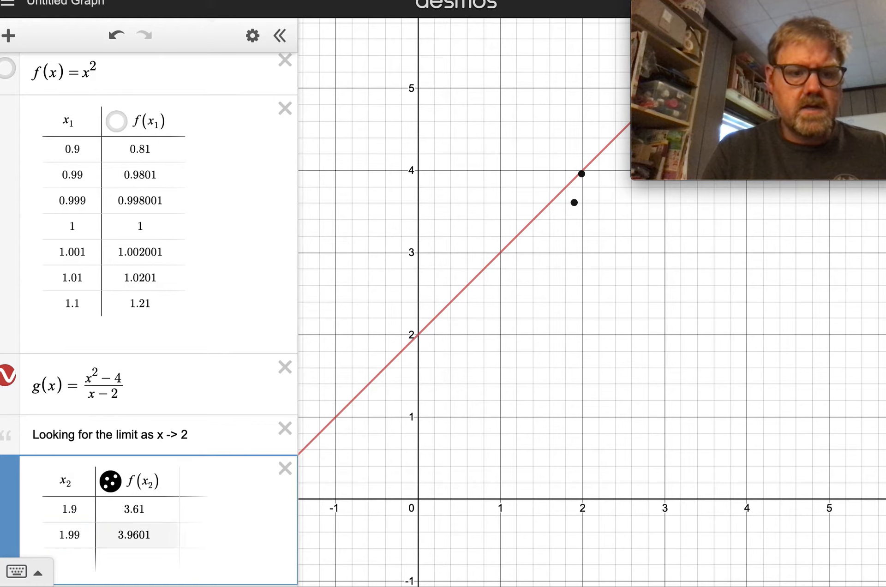
pyautogui.press('Return')
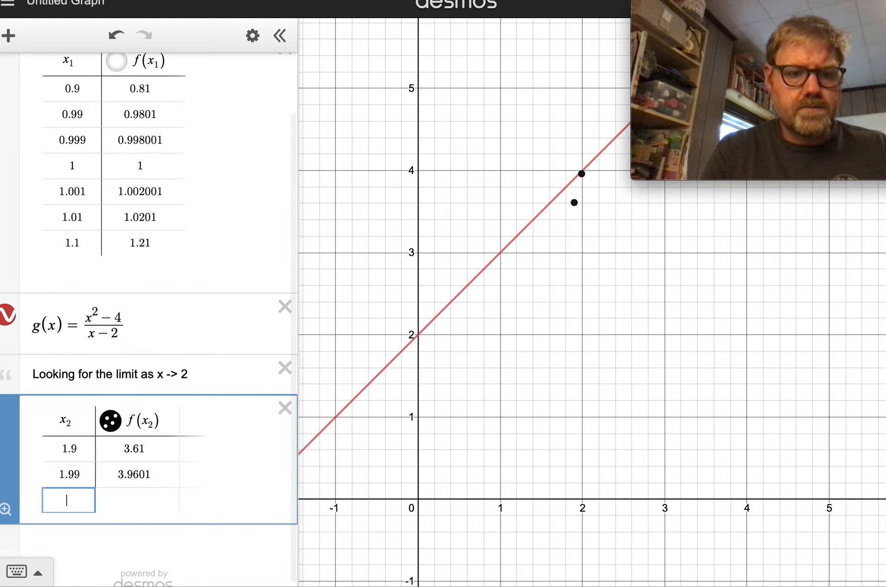
pyautogui.write('1.999')
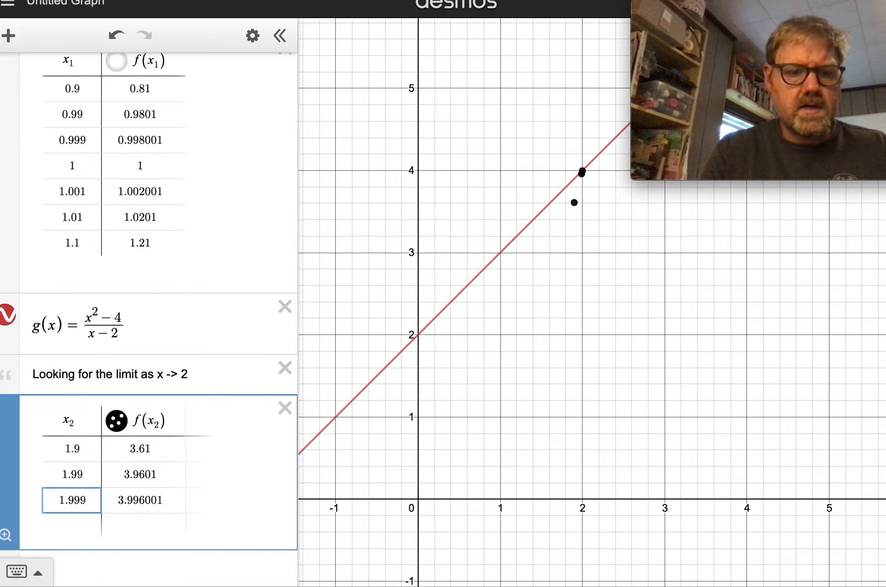
pyautogui.press('Return')
pyautogui.write('2')
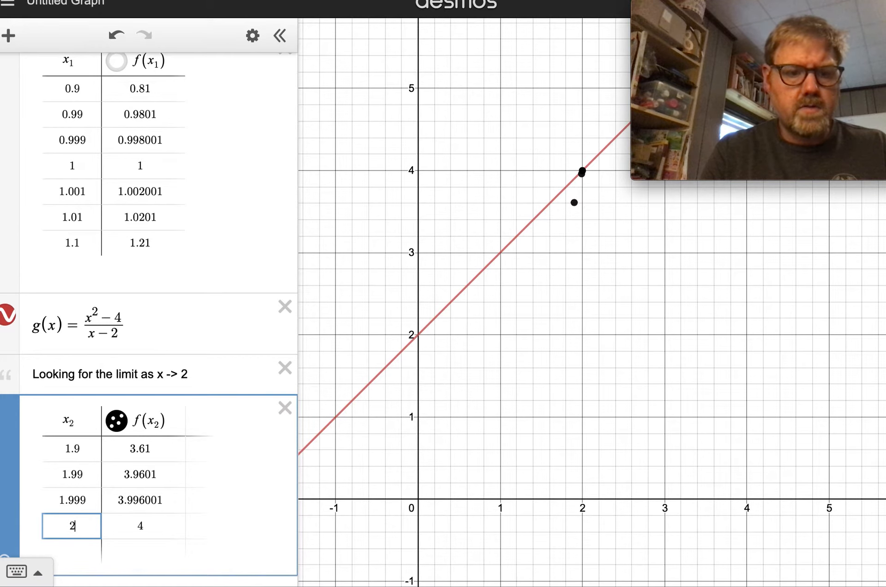
# Extend the new table with the x values 2.001, 2.01 and 2.1
pyautogui.press('Return')
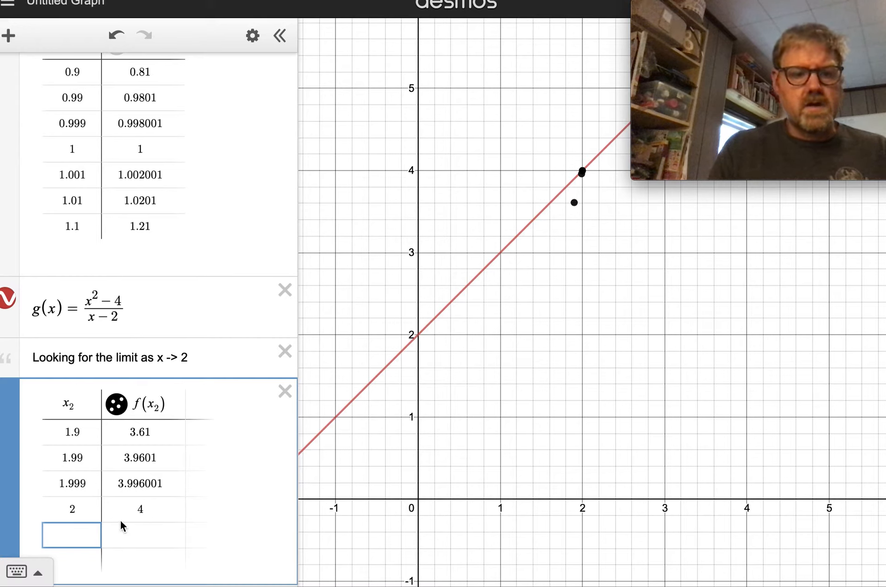
pyautogui.write('2.001')
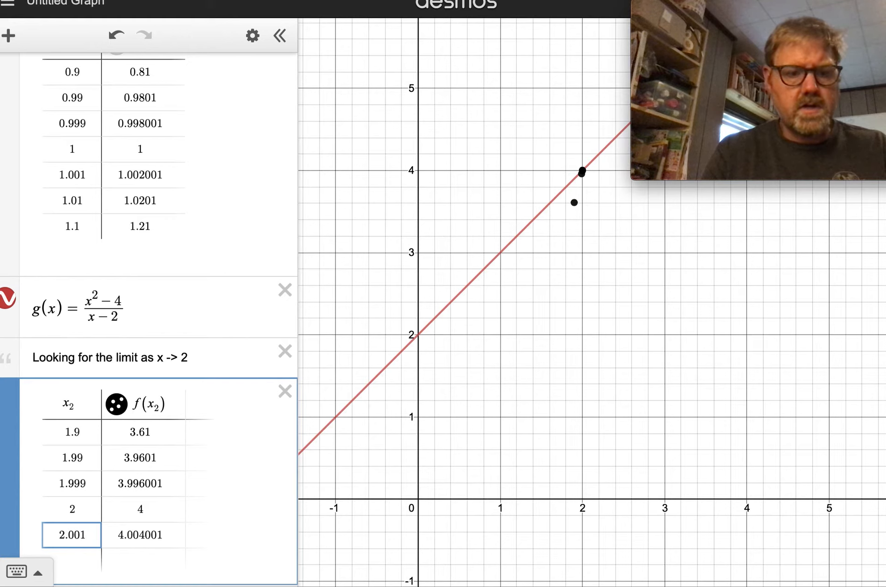
pyautogui.press('Return')
pyautogui.write('2.01')
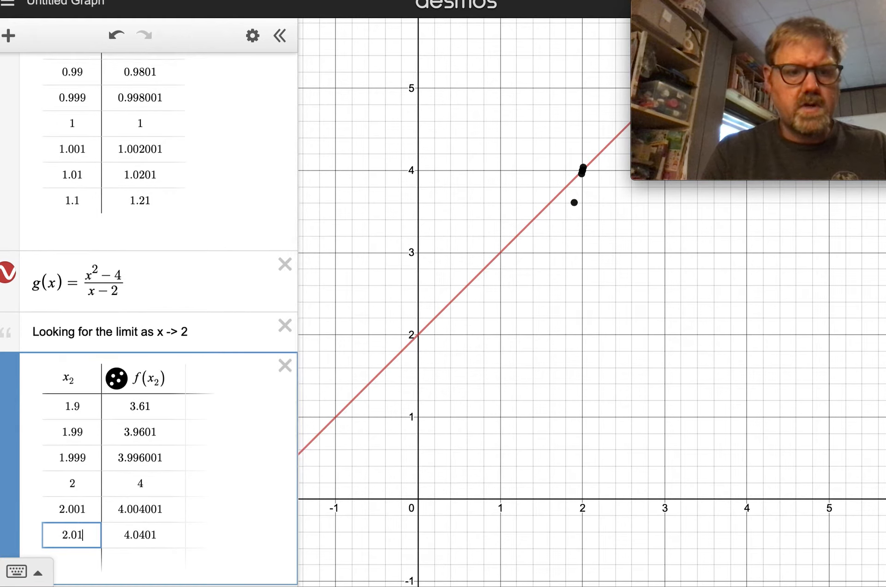
pyautogui.press('Return')
pyautogui.write('1')
pyautogui.press('BackSpace')
pyautogui.write('2.1')
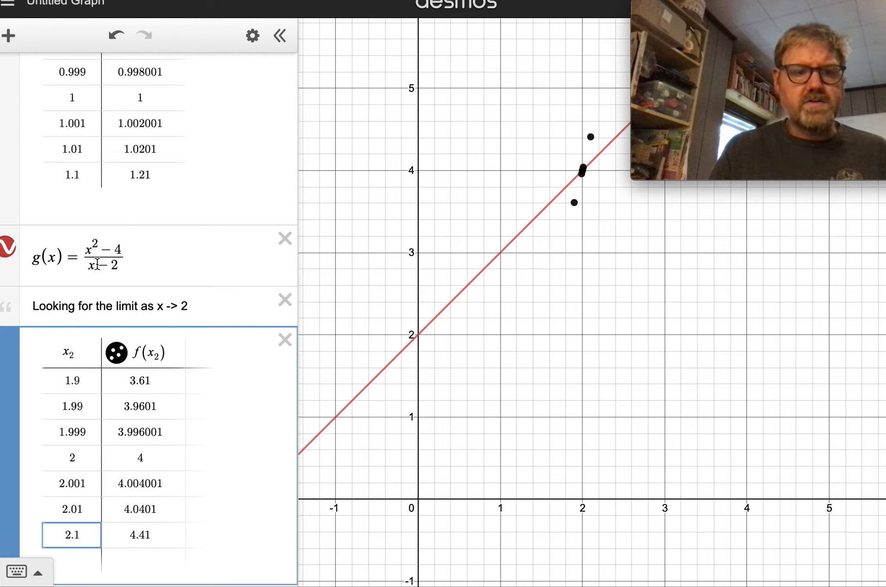
# Change the new table's second column to g(x_2) and highlight the x value 2
pyautogui.click(136, 461)
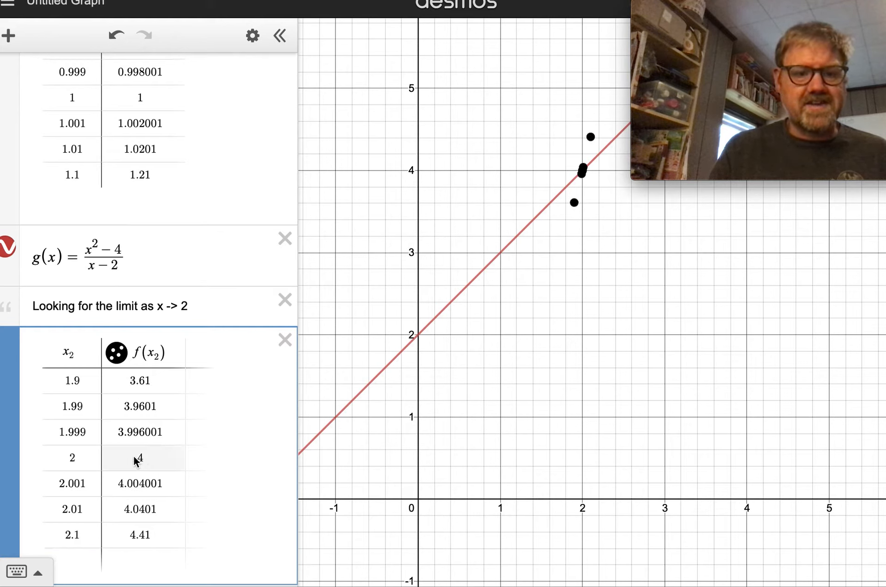
pyautogui.click(139, 353)
pyautogui.press('BackSpace')
pyautogui.write('g')
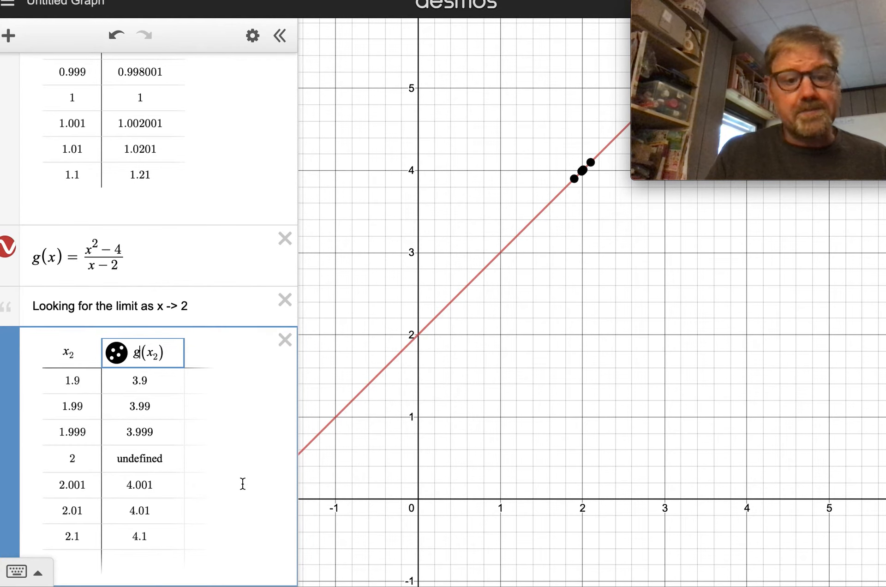
pyautogui.scroll(-3, 243, 483)
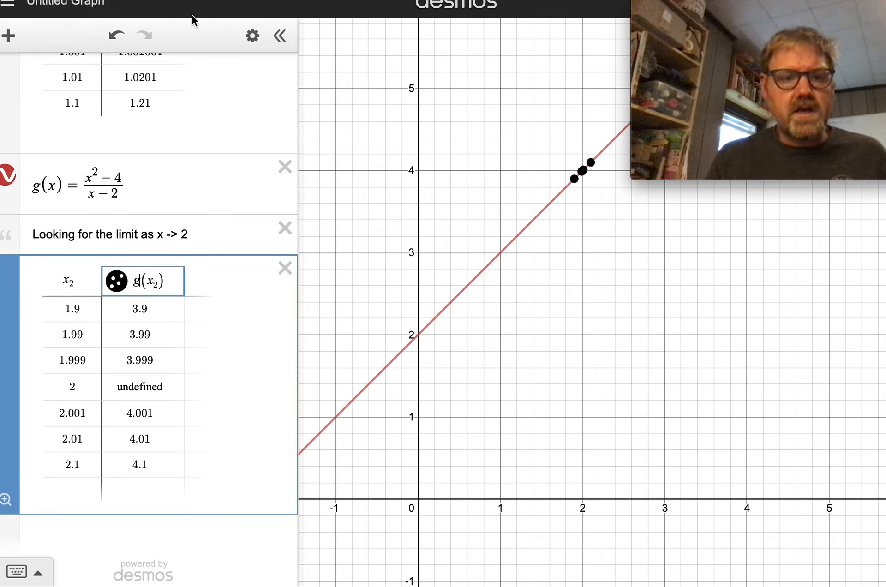
pyautogui.doubleClick(73, 387)
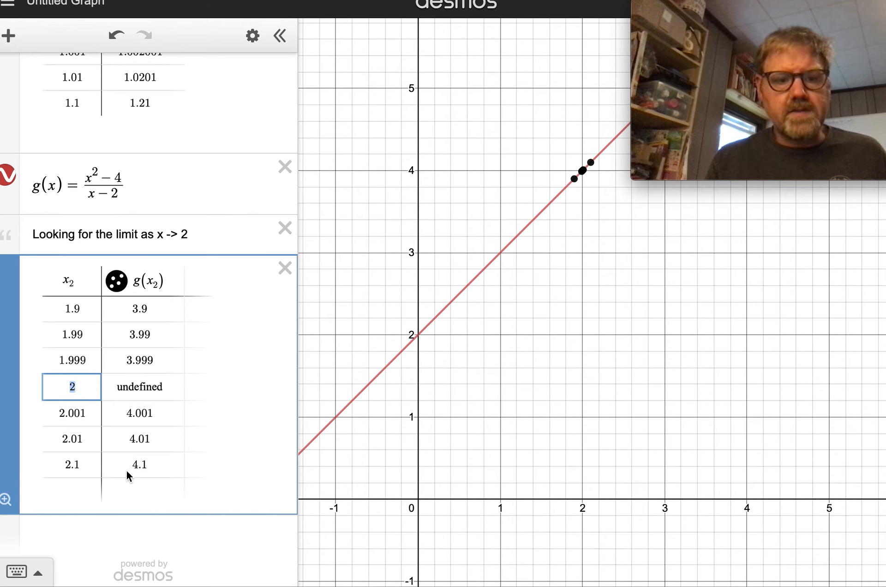
# Add a note below the new table reading "It looks like the limit is 4."
pyautogui.click(79, 535)
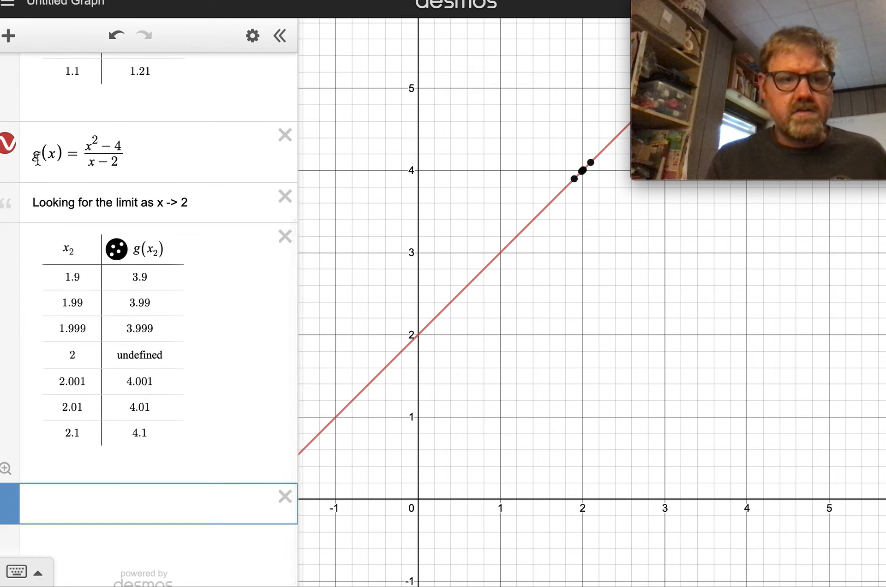
pyautogui.click(10, 36)
pyautogui.click(34, 111)
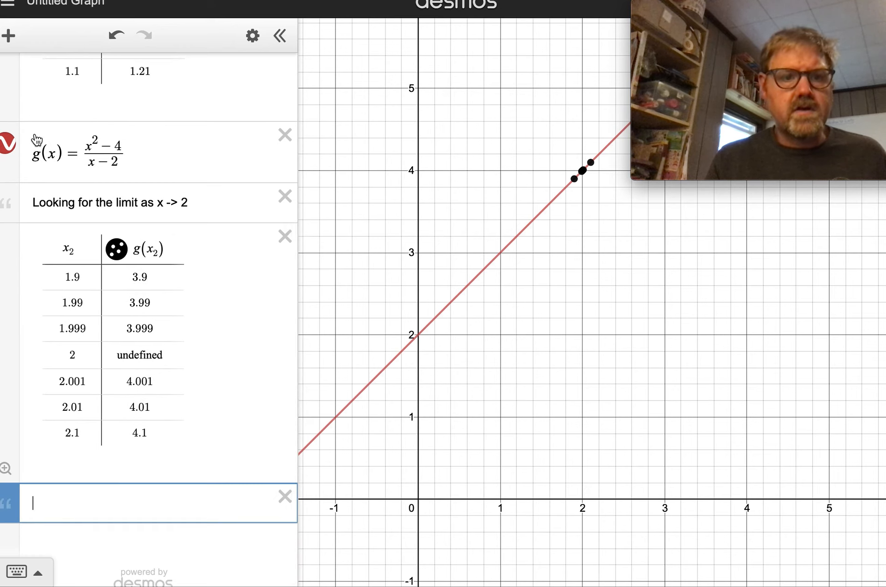
pyautogui.write('It look')
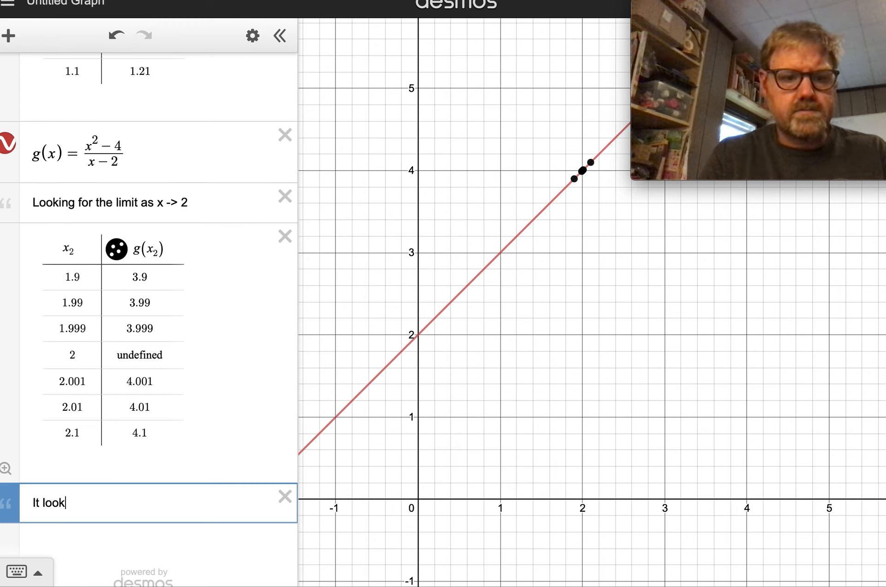
pyautogui.write(' sliklike the limit is 4.')
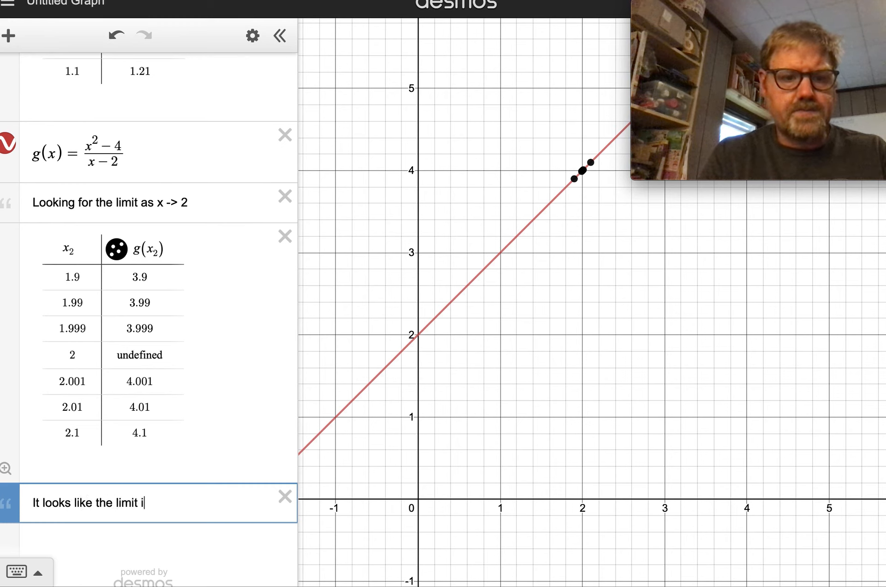